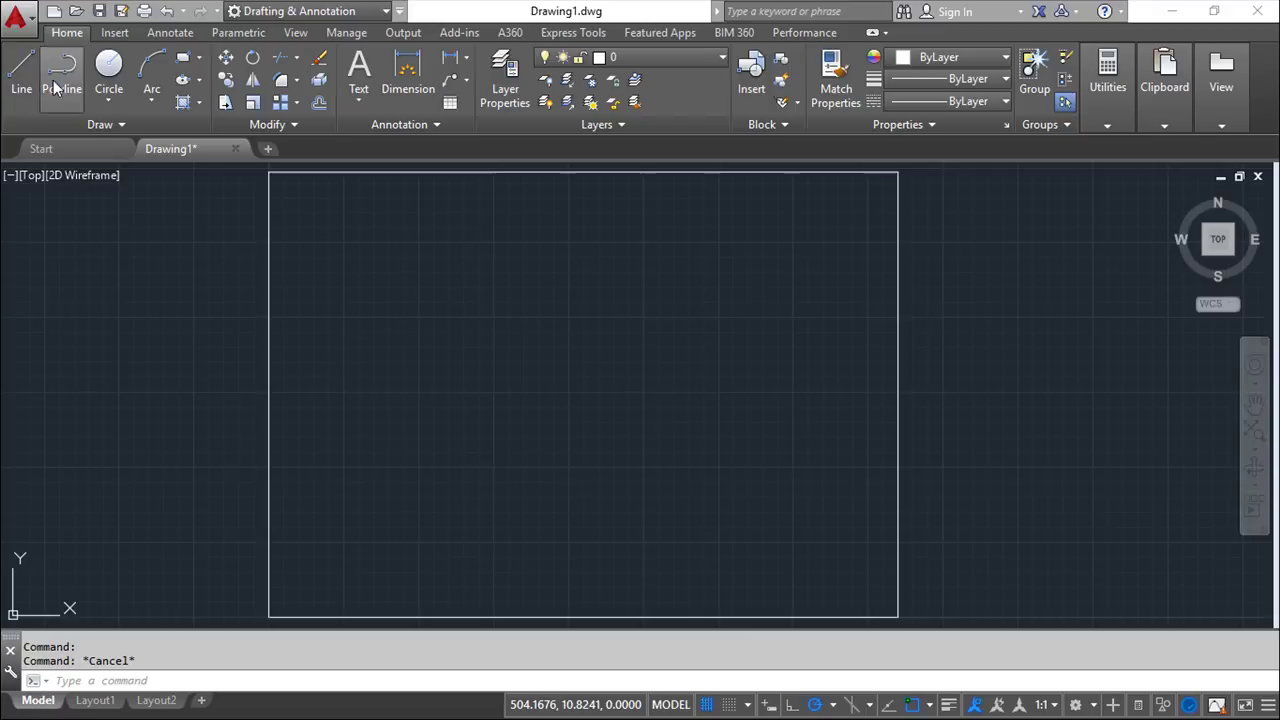
- Draw a 150-unit straight line at 30° inside the frame
{"action": "left_click", "coordinate": [22, 75]}
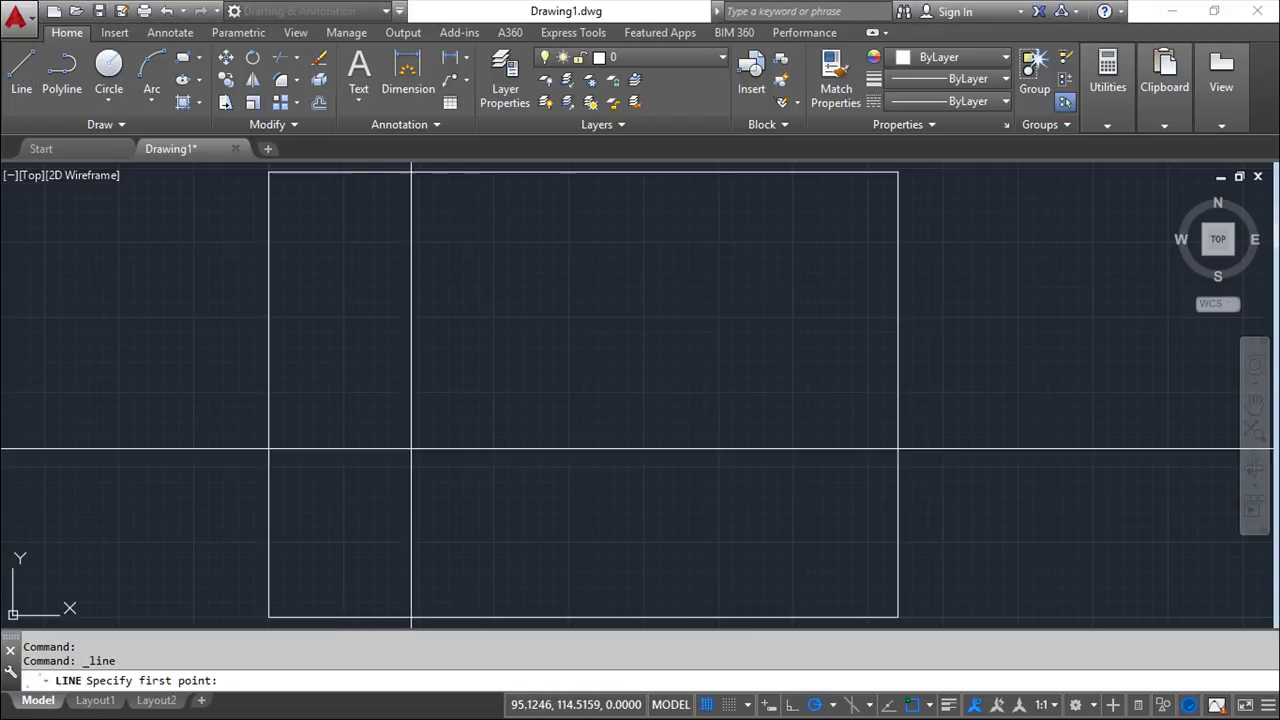
{"action": "left_click", "coordinate": [410, 461]}
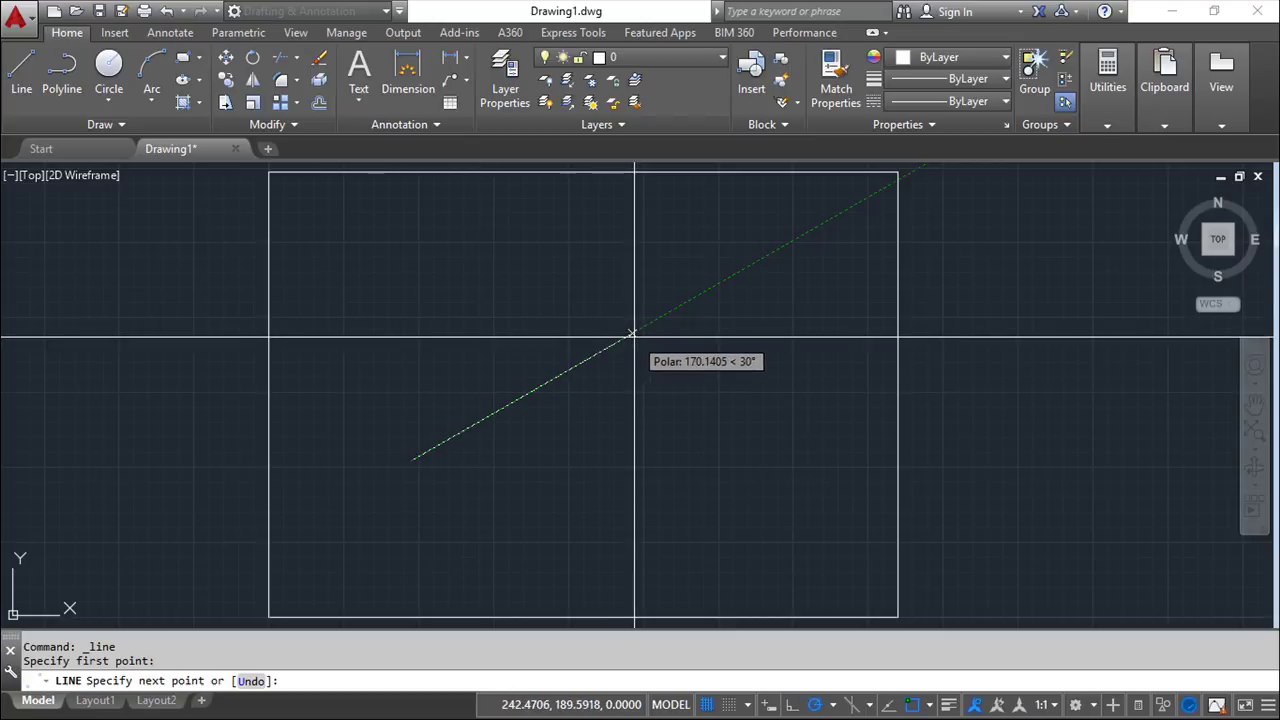
{"action": "type", "text": "150"}
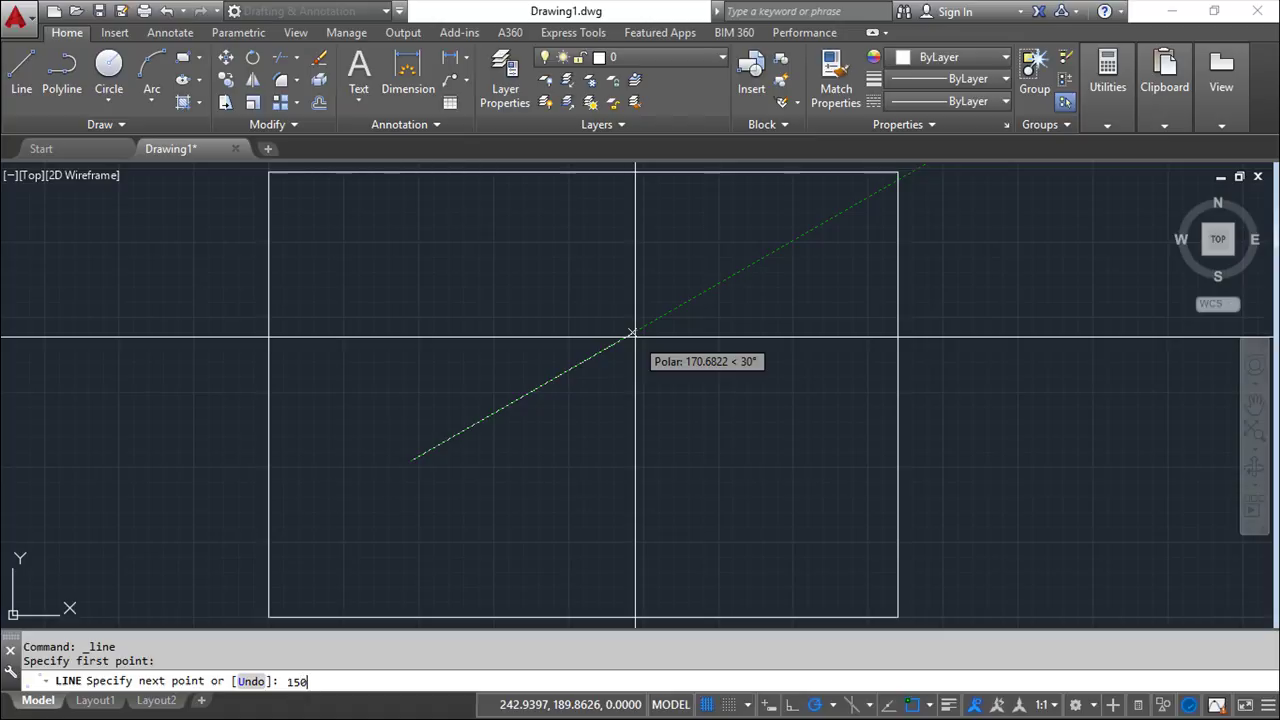
{"action": "key", "text": "Return"}
{"action": "key", "text": "Return"}
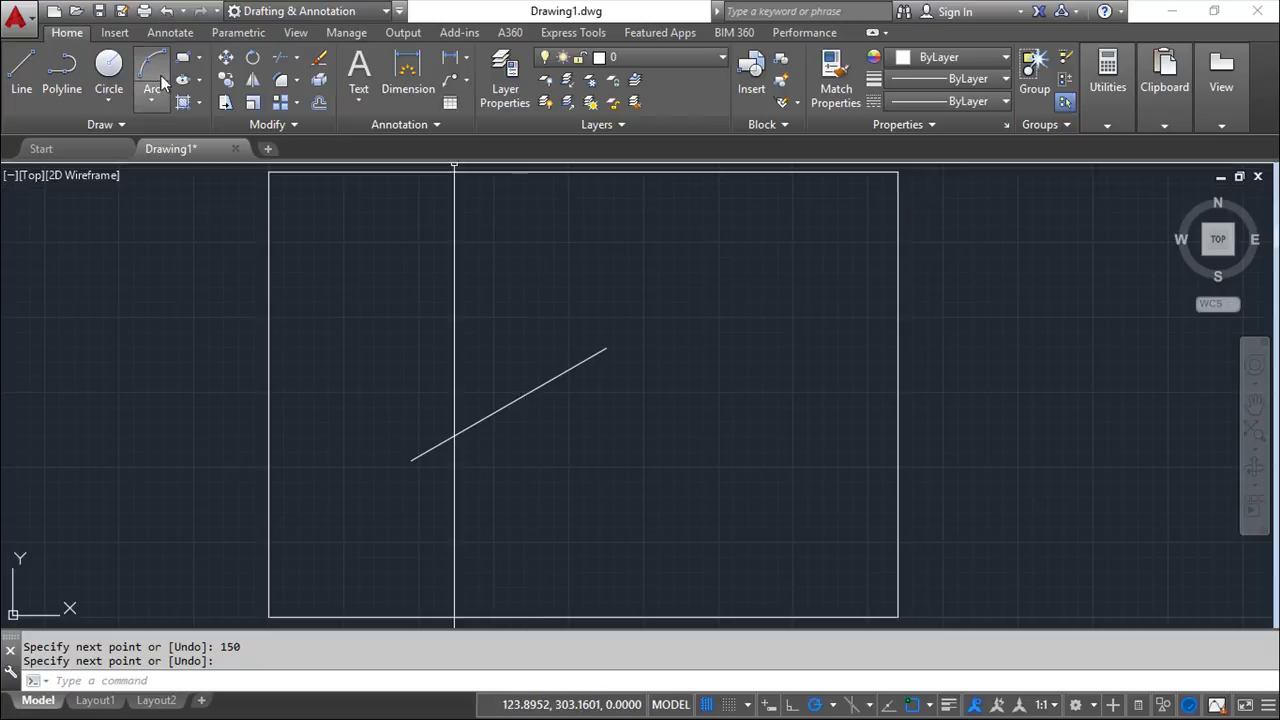
- Draw a three-point arc curving up beneath the line and center both in view
{"action": "left_click", "coordinate": [152, 68]}
{"action": "left_click", "coordinate": [447, 524]}
{"action": "left_click", "coordinate": [534, 447]}
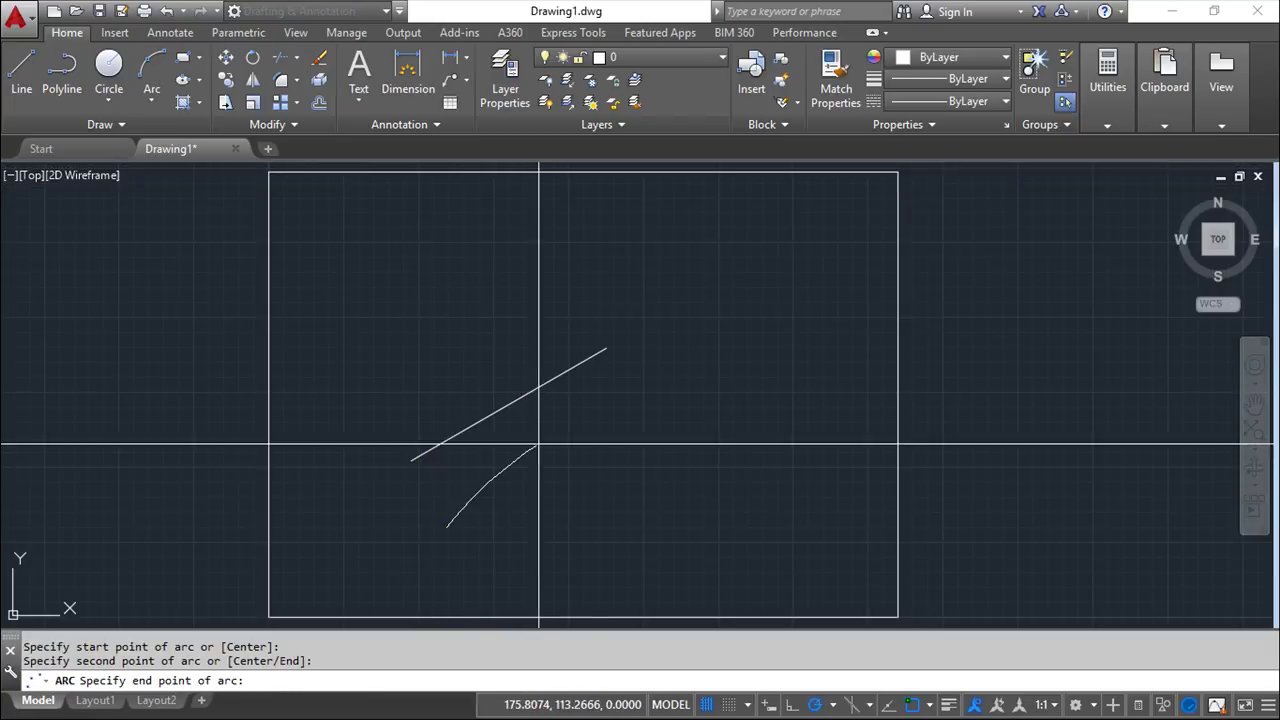
{"action": "left_click", "coordinate": [628, 416]}
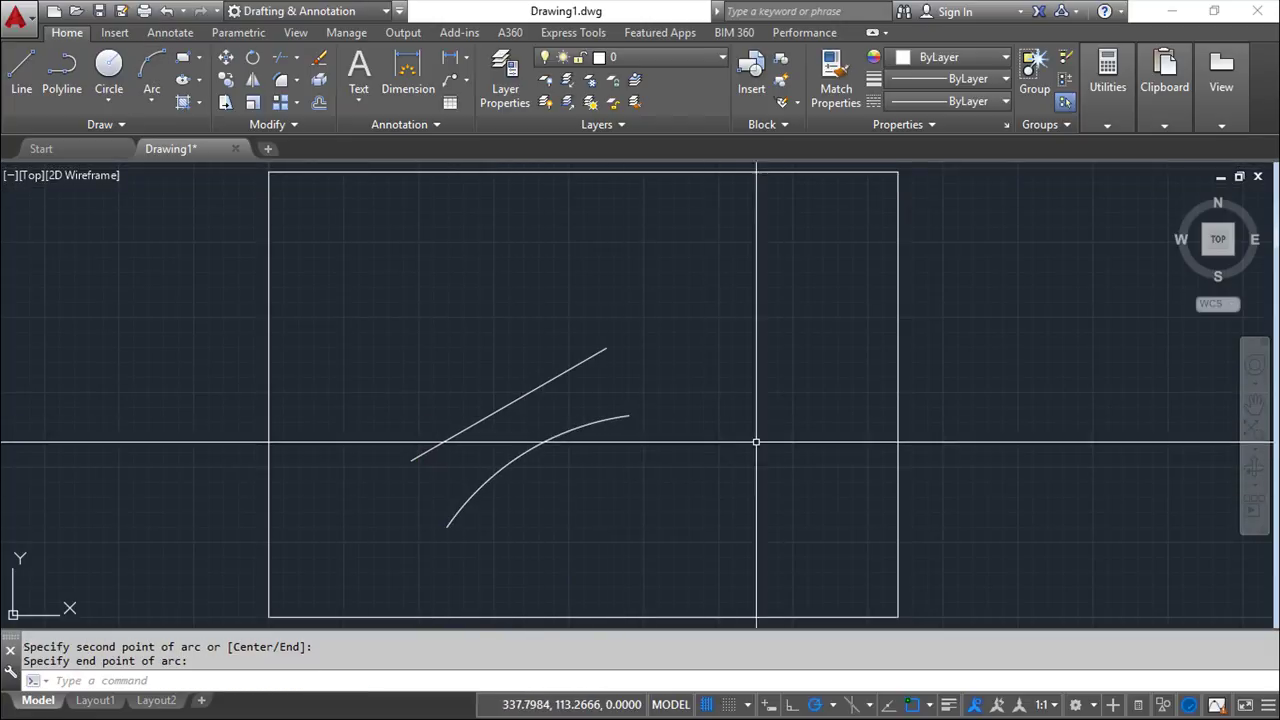
{"action": "middle_click_drag", "start_coordinate": [755, 445], "coordinate": [771, 386]}
{"action": "scroll", "coordinate": [763, 383], "scroll_direction": "up", "scroll_amount": 2}
{"action": "middle_click_drag", "start_coordinate": [663, 400], "coordinate": [758, 416]}
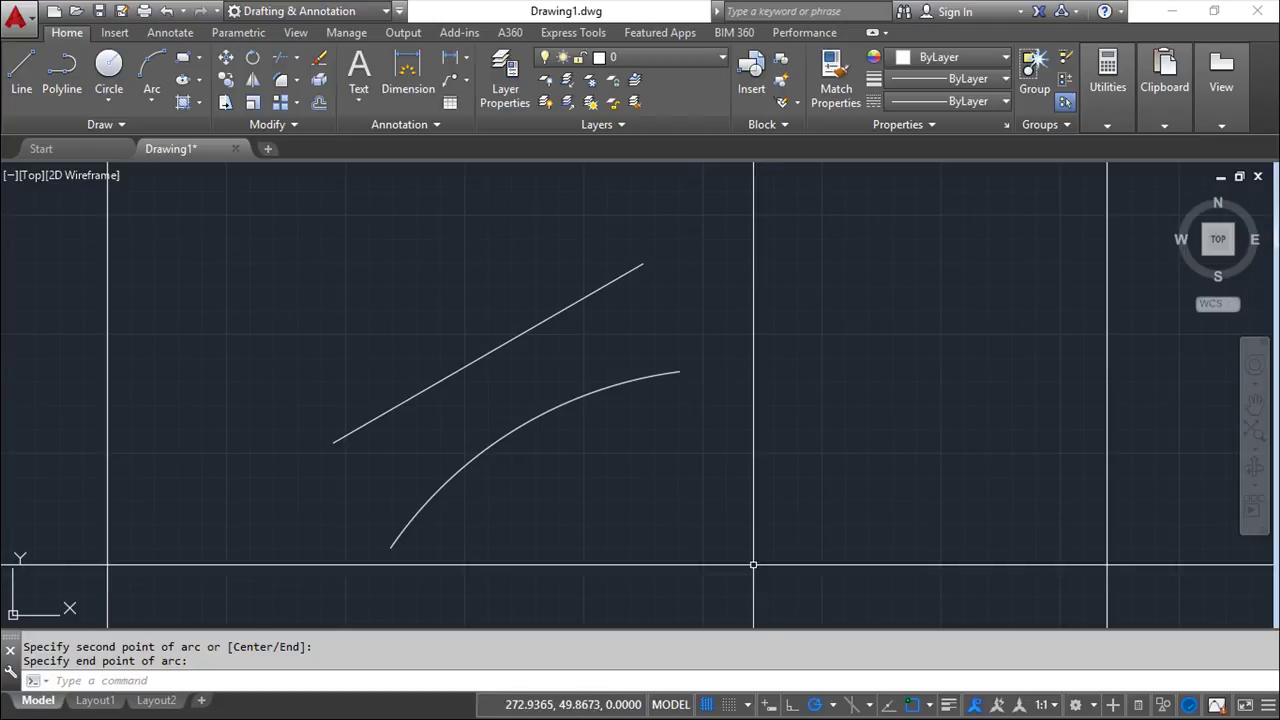
- Lengthen the straight line by a delta of 50 at its upper-right end using LENGTHEN
{"action": "left_click", "coordinate": [294, 124]}
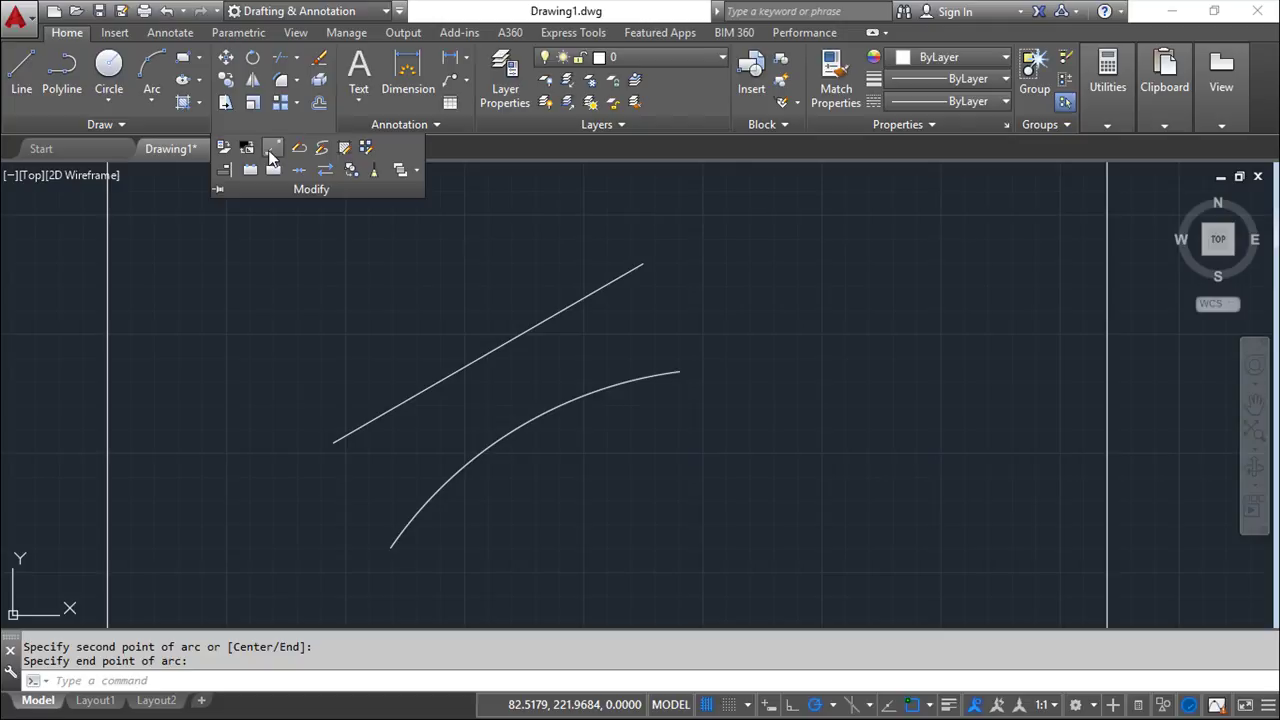
{"action": "left_click", "coordinate": [271, 150]}
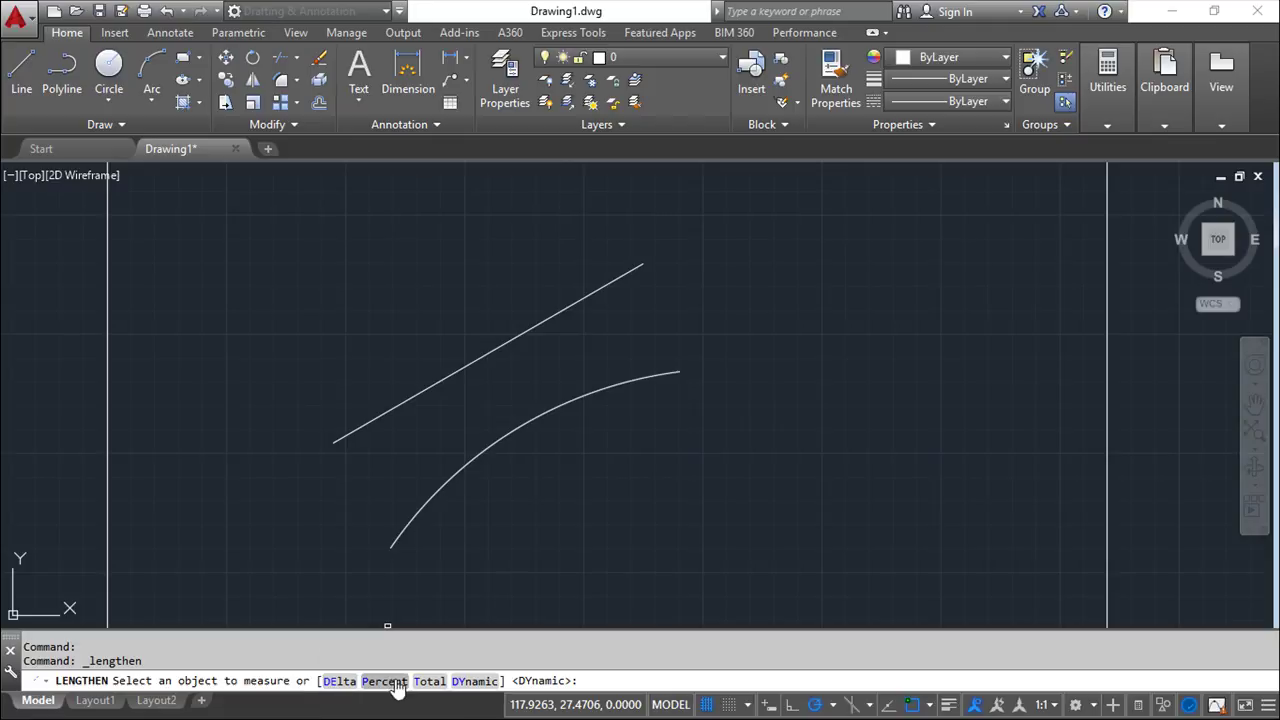
{"action": "left_click", "coordinate": [340, 681]}
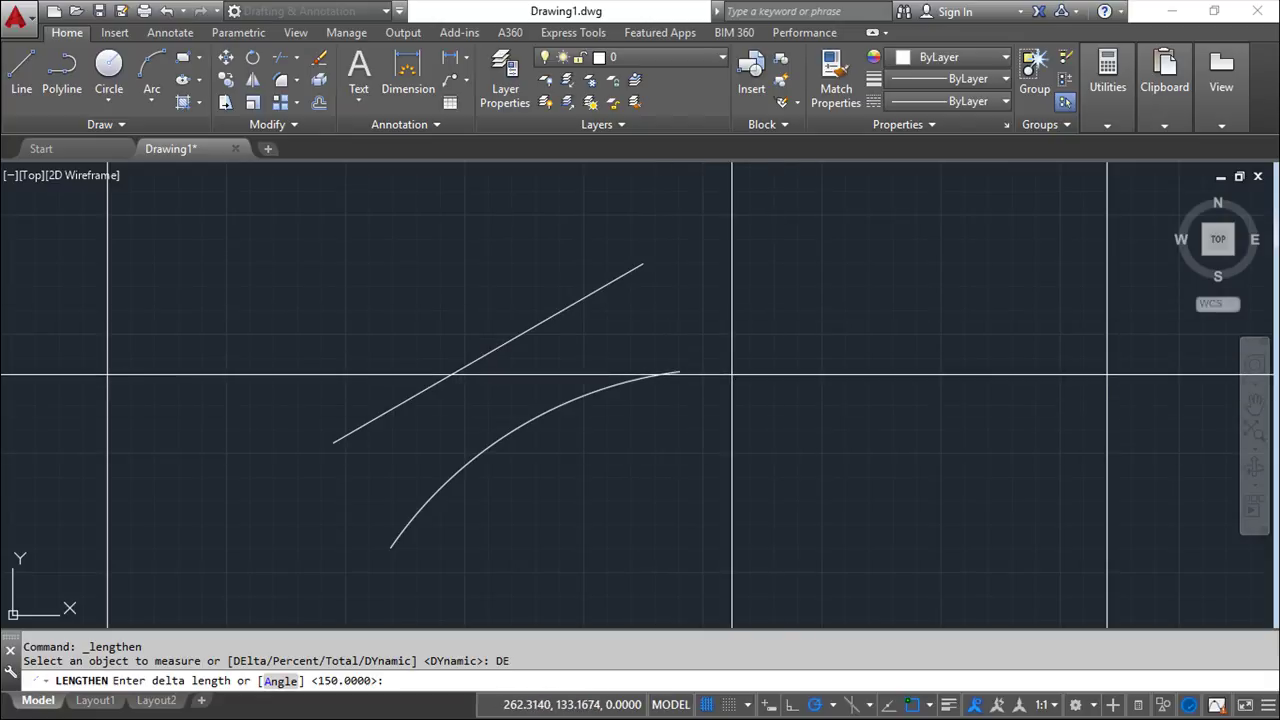
{"action": "middle_click_drag", "start_coordinate": [709, 298], "coordinate": [657, 366]}
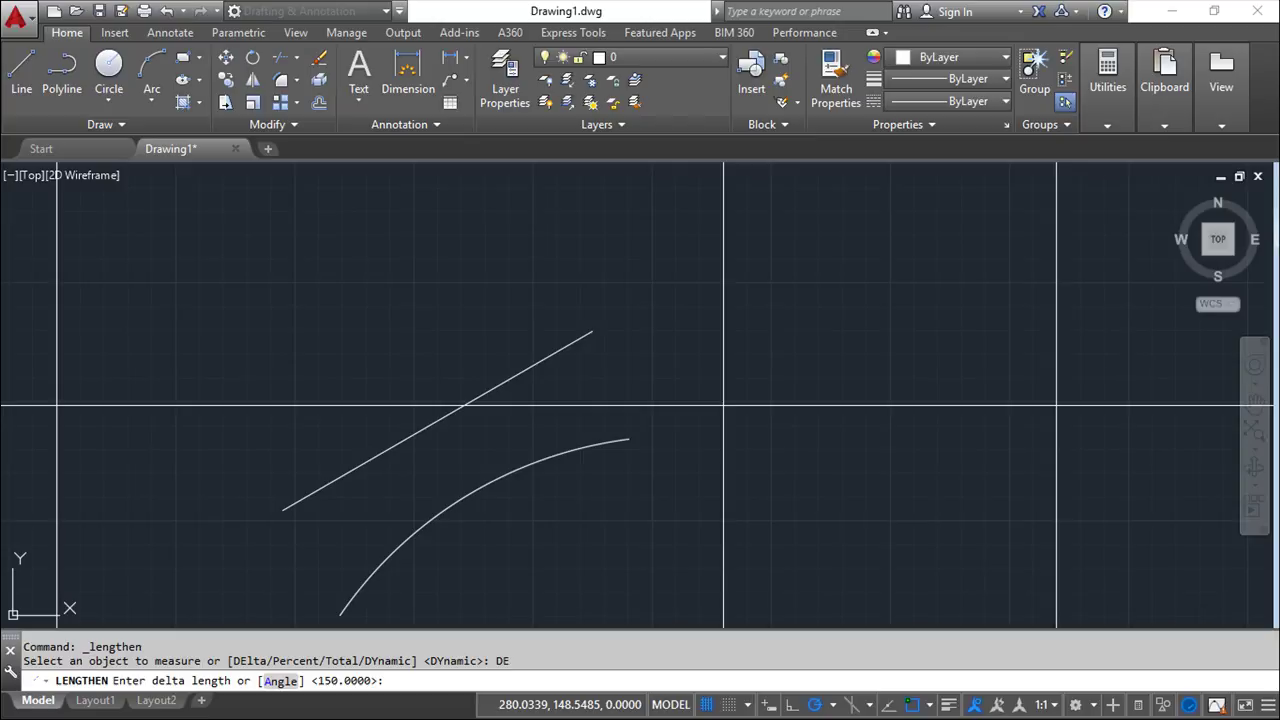
{"action": "type", "text": "50"}
{"action": "key", "text": "Return"}
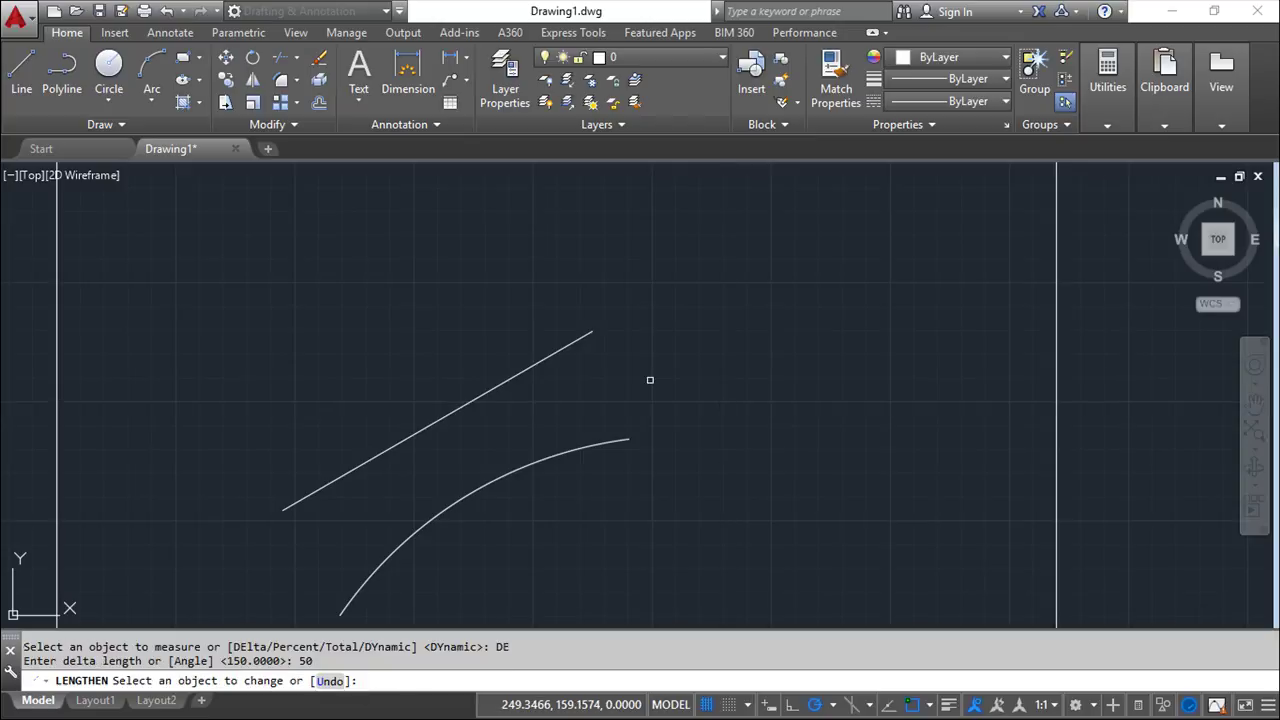
{"action": "left_click", "coordinate": [535, 360]}
{"action": "mouse_move", "coordinate": [561, 431]}
{"action": "middle_mouse_down"}
{"action": "mouse_move", "coordinate": [637, 349]}
{"action": "mouse_move", "coordinate": [675, 344]}
{"action": "middle_mouse_up"}
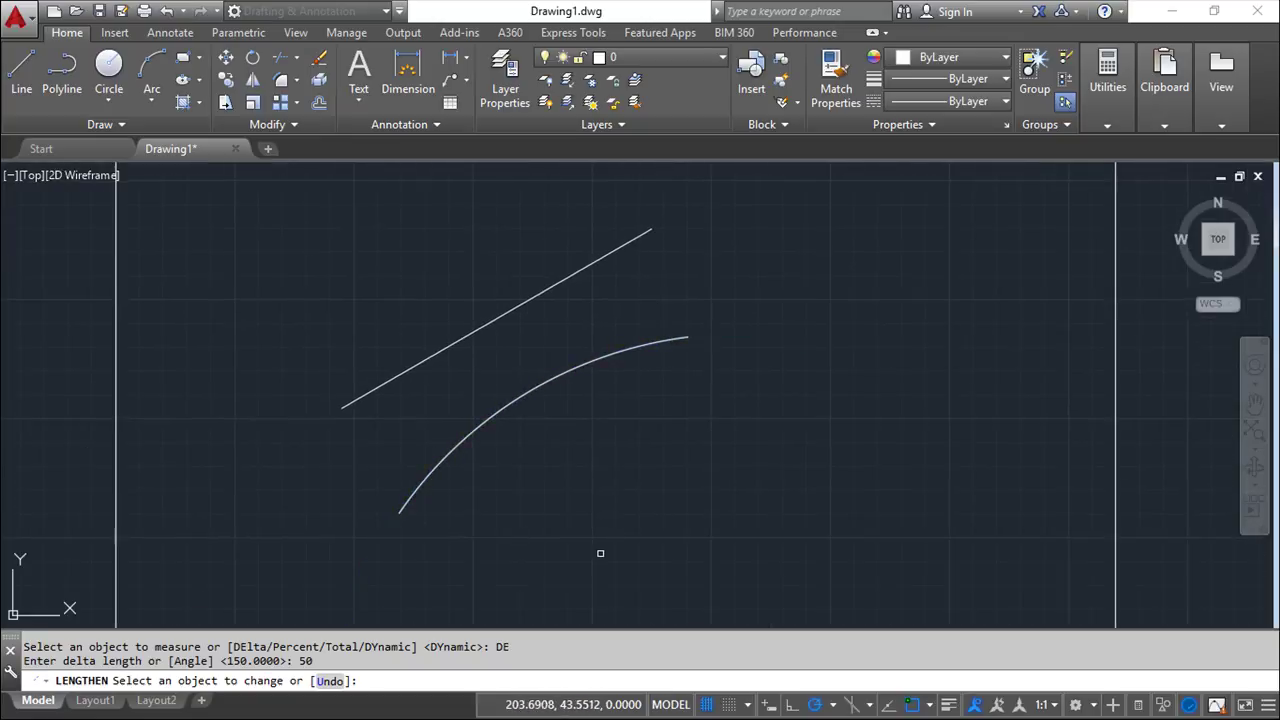
{"action": "key", "text": "Escape"}
{"action": "middle_click_drag", "start_coordinate": [614, 463], "coordinate": [591, 497]}
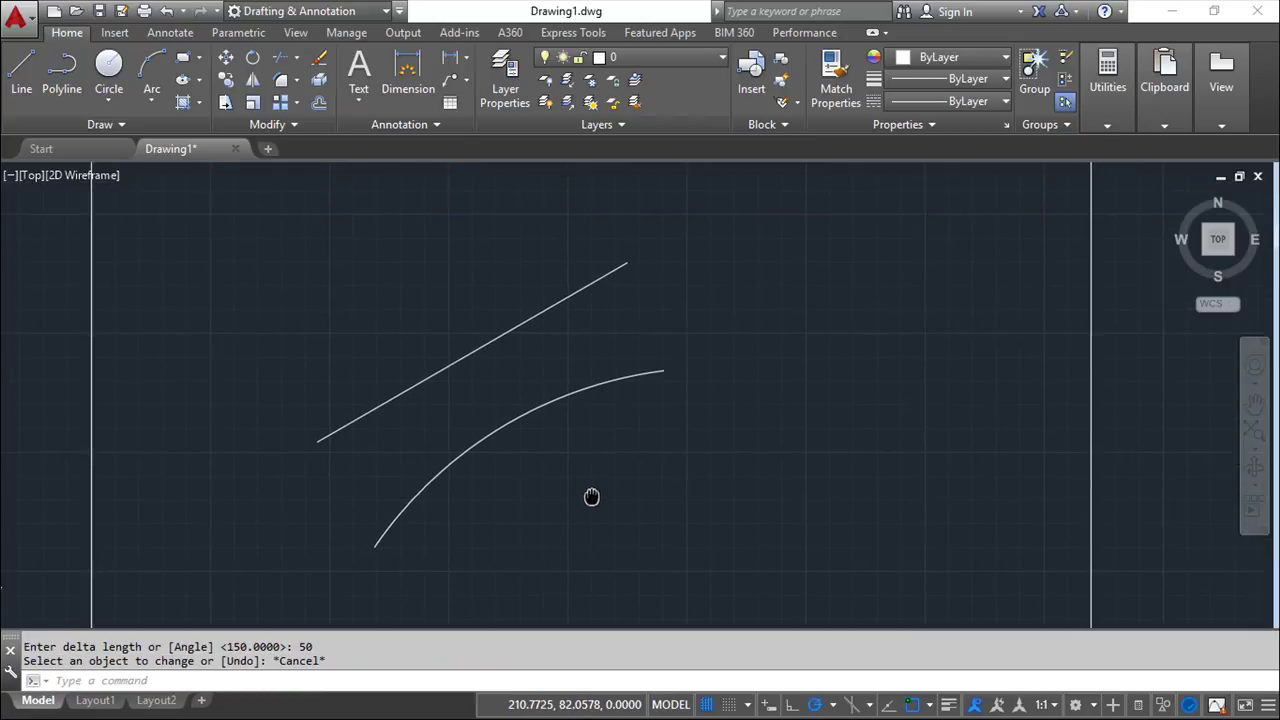
- Set LENGTHEN to Percent with 80, cancel without picking, and restart the command
{"action": "key", "text": "Return"}
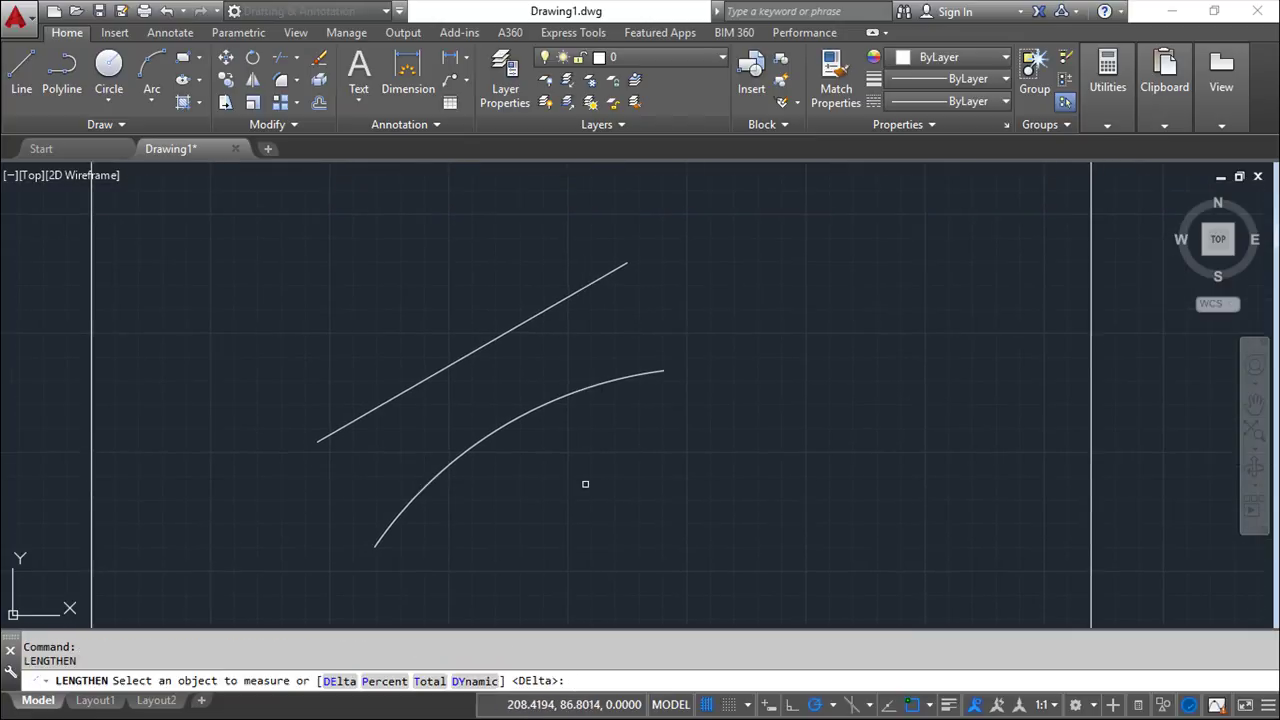
{"action": "left_click", "coordinate": [385, 681]}
{"action": "middle_click_drag", "start_coordinate": [663, 463], "coordinate": [651, 474]}
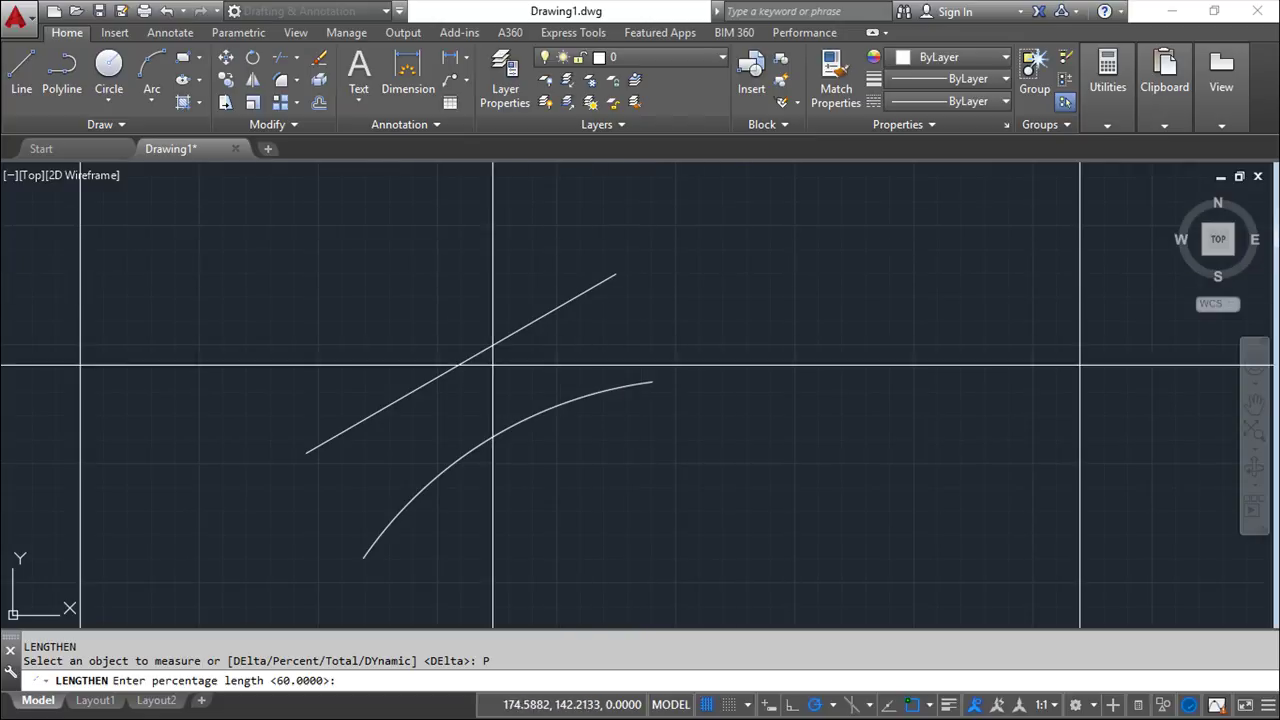
{"action": "middle_click_drag", "start_coordinate": [757, 365], "coordinate": [780, 337]}
{"action": "type", "text": "80"}
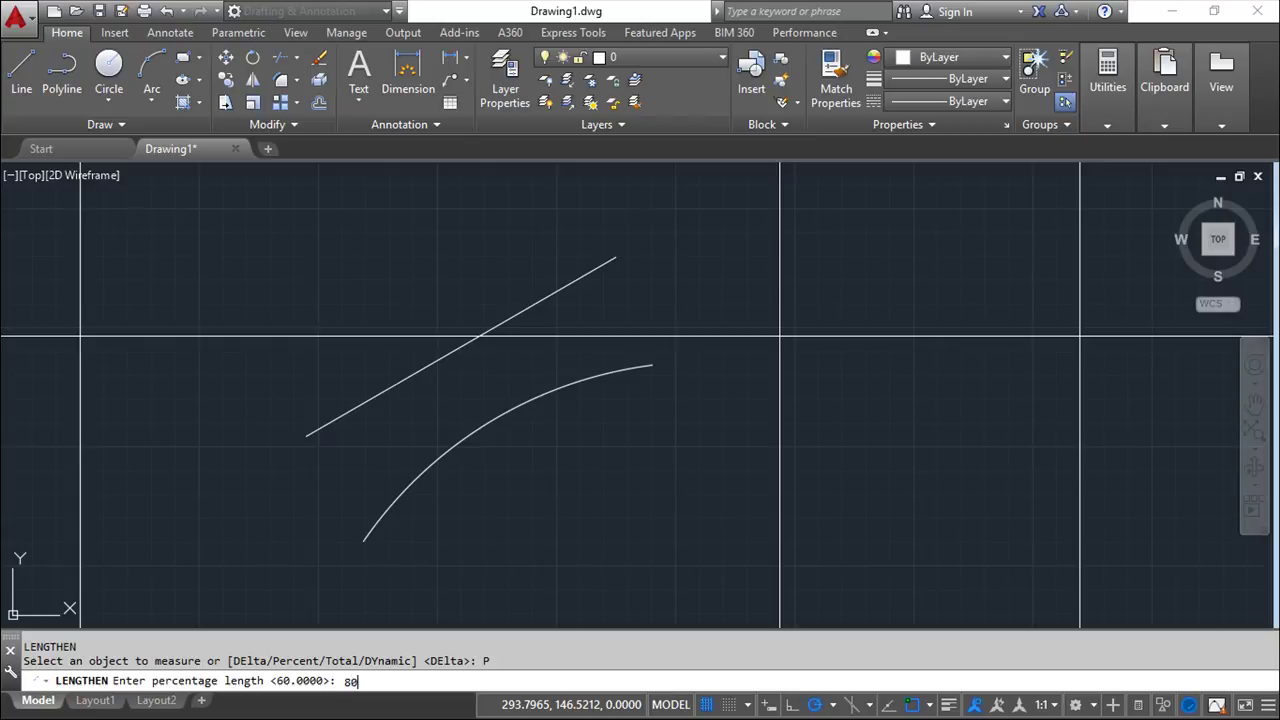
{"action": "key", "text": "Return"}
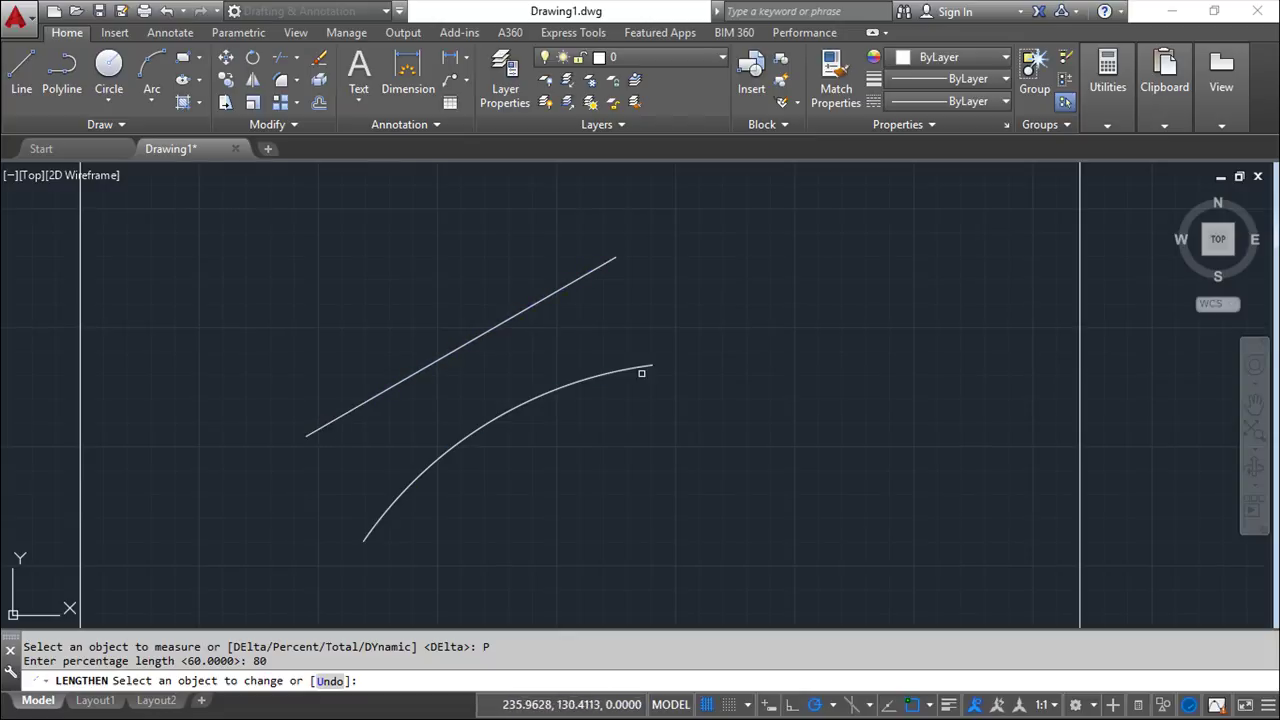
{"action": "key", "text": "Escape"}
{"action": "key", "text": "Return"}
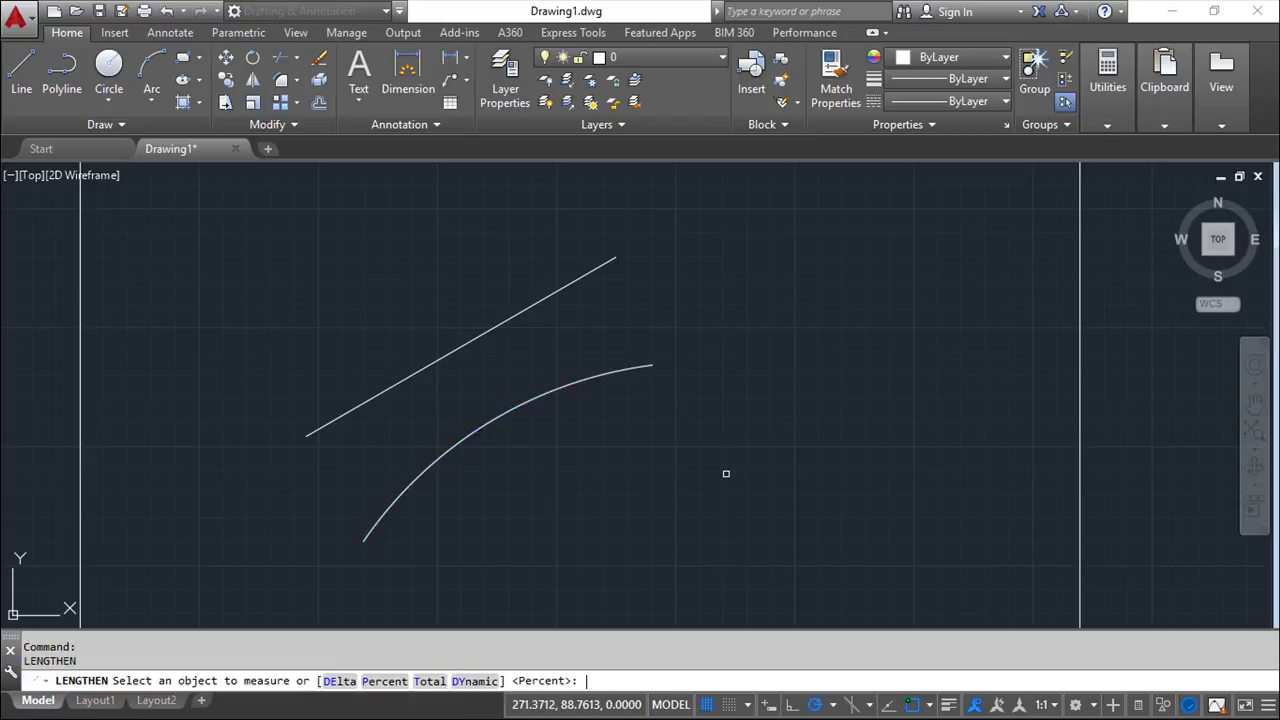
- Switch LENGTHEN to Total with a 200 length, cancel without picking, and restart it
{"action": "left_click", "coordinate": [429, 681]}
{"action": "middle_click_drag", "start_coordinate": [639, 448], "coordinate": [634, 477]}
{"action": "type", "text": "200"}
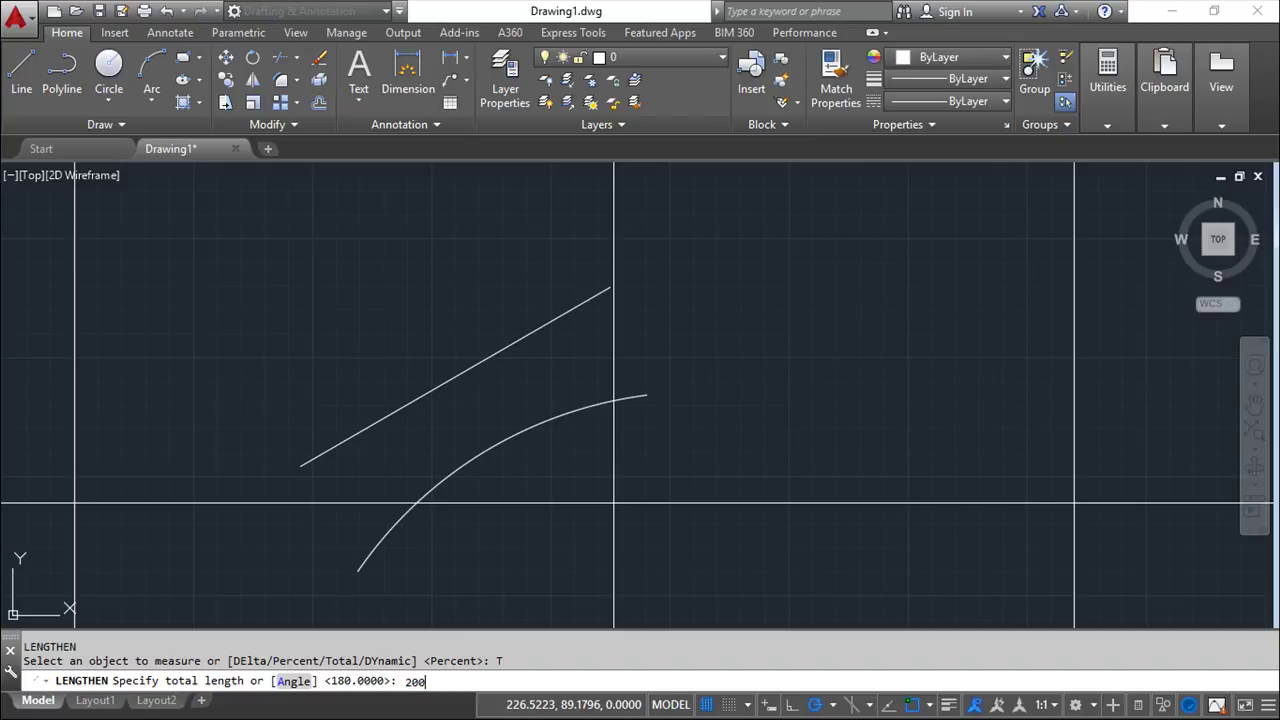
{"action": "key", "text": "Return"}
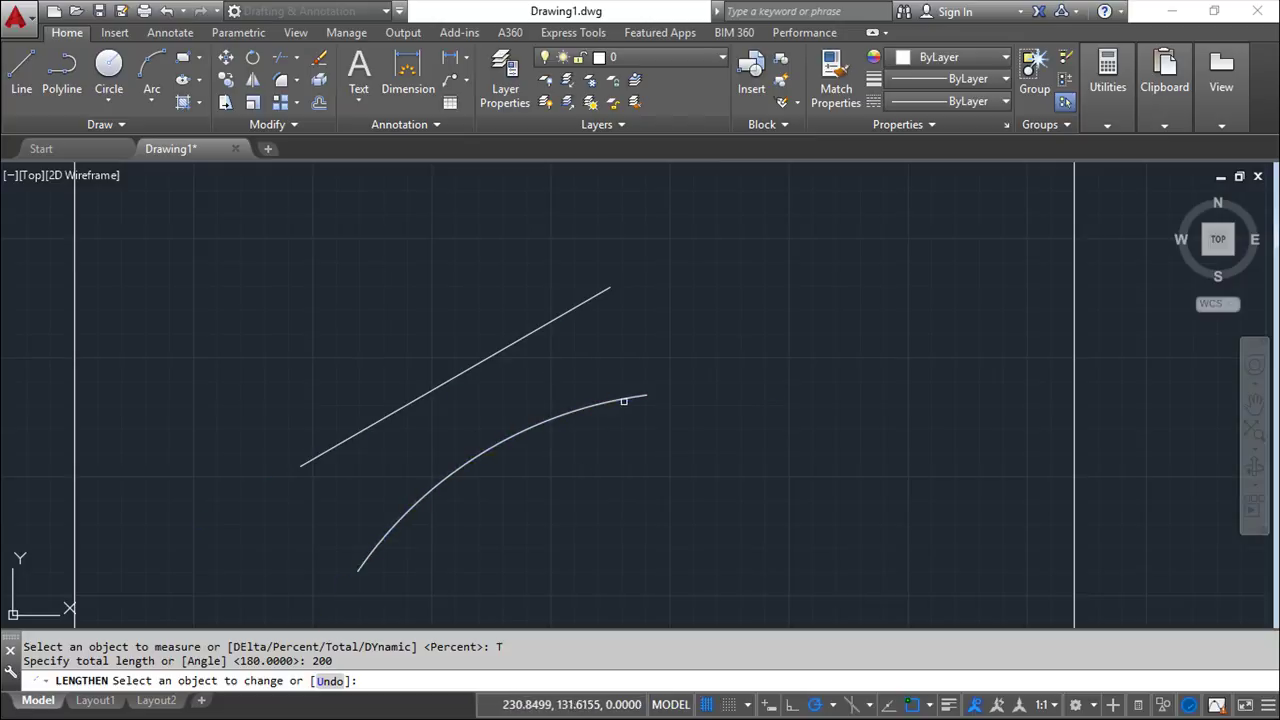
{"action": "key", "text": "Escape"}
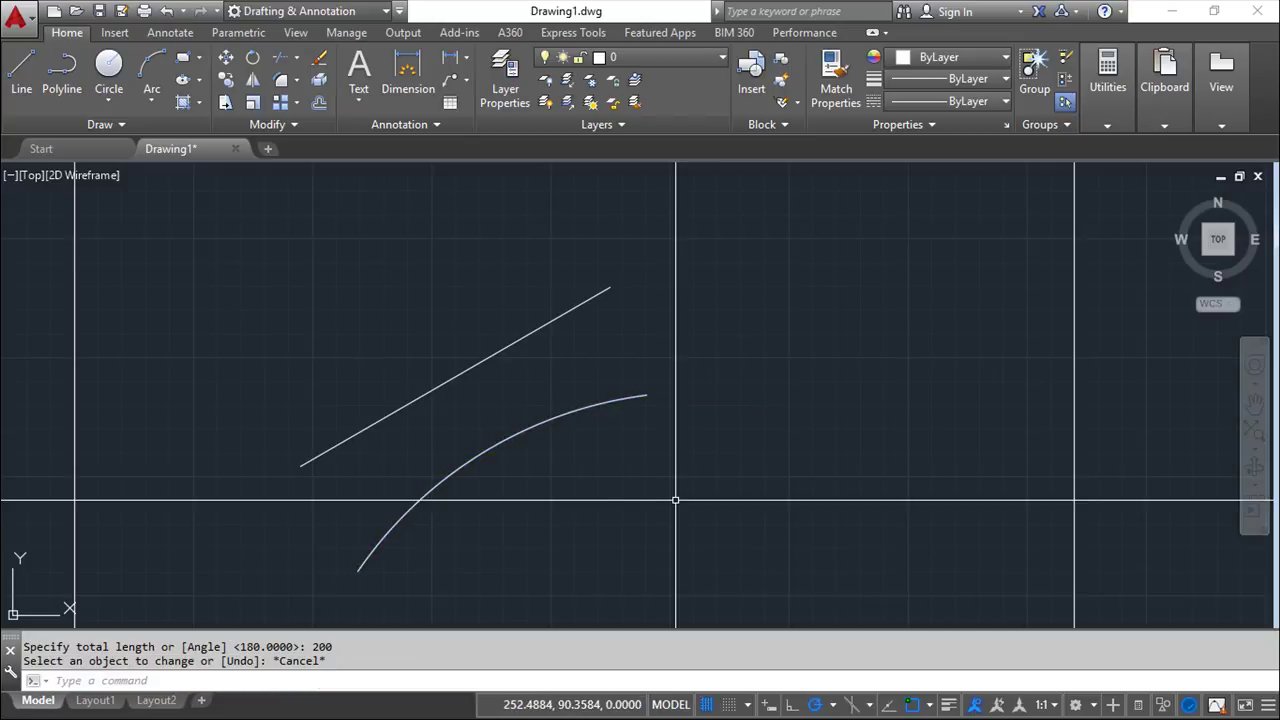
{"action": "key", "text": "Return"}
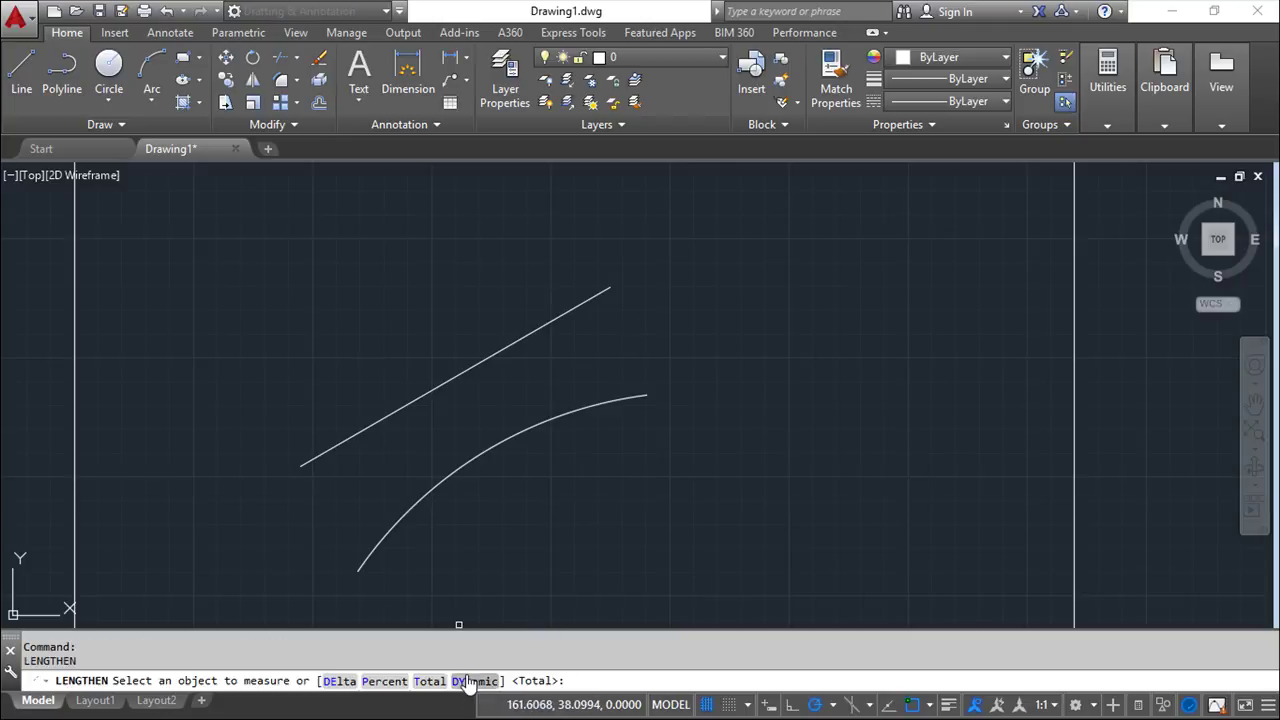
- Dynamically drag the straight line's end to a new point farther up-right
{"action": "left_click", "coordinate": [474, 681]}
{"action": "middle_click_drag", "start_coordinate": [591, 343], "coordinate": [570, 365]}
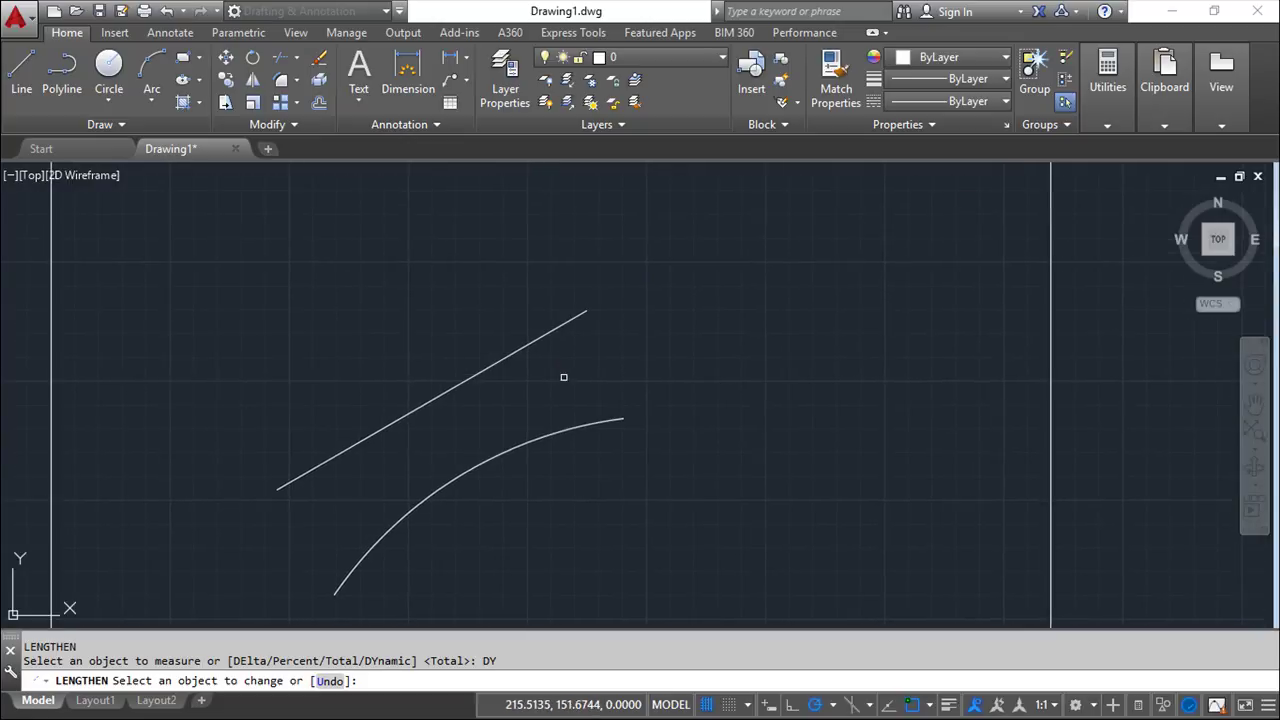
{"action": "left_click", "coordinate": [575, 320]}
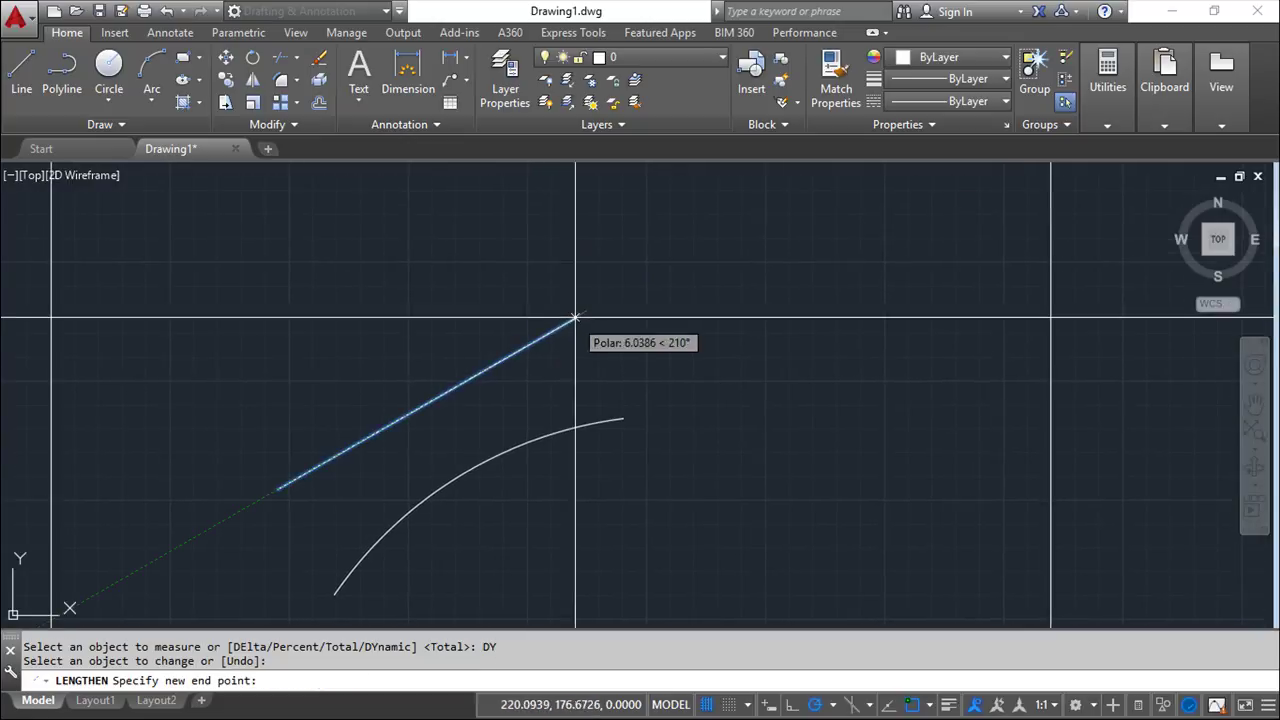
{"action": "left_click", "coordinate": [771, 237]}
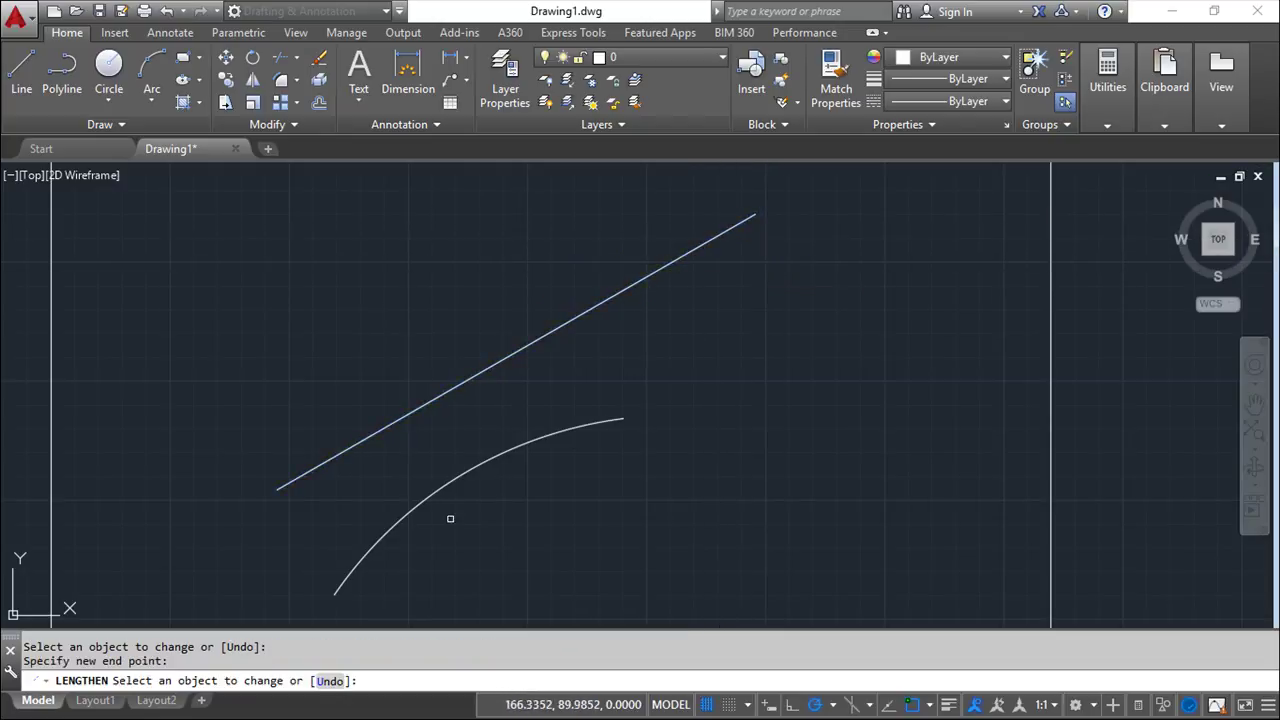
- Dynamically extend the arc past its crest, curving down-right, then end LENGTHEN and type LEN
{"action": "middle_click_drag", "start_coordinate": [600, 520], "coordinate": [591, 357]}
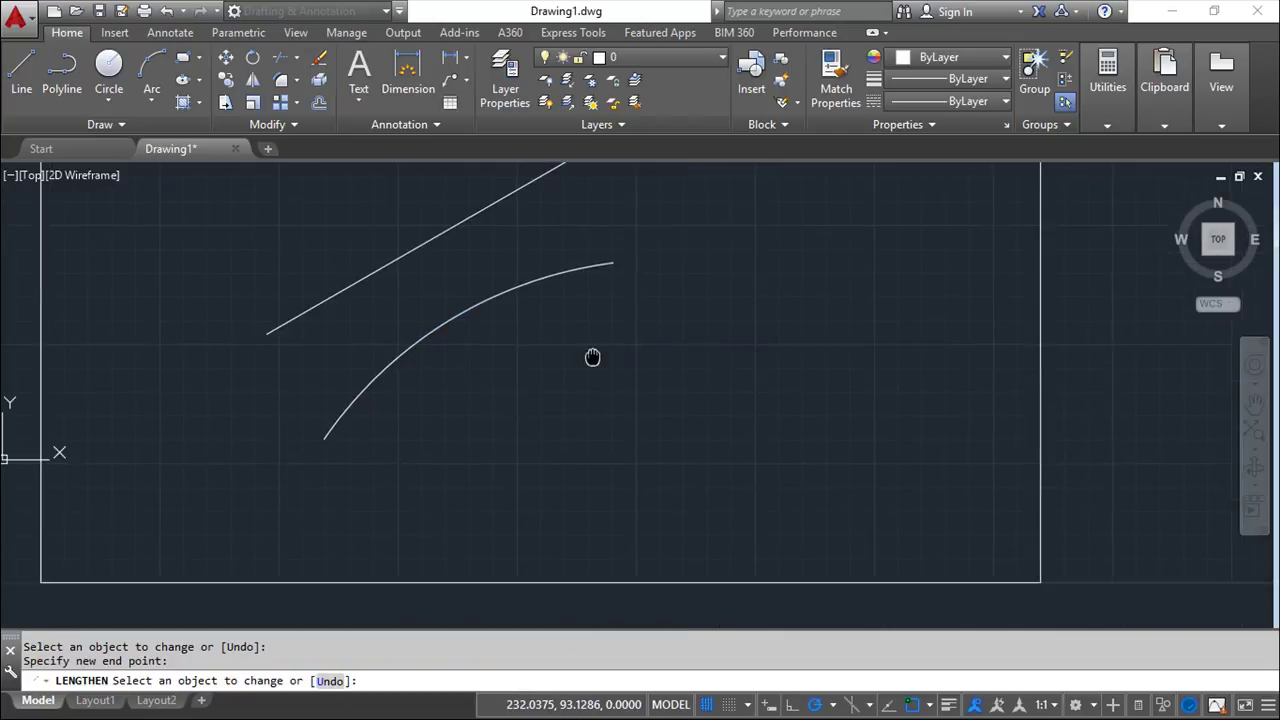
{"action": "left_click", "coordinate": [593, 263]}
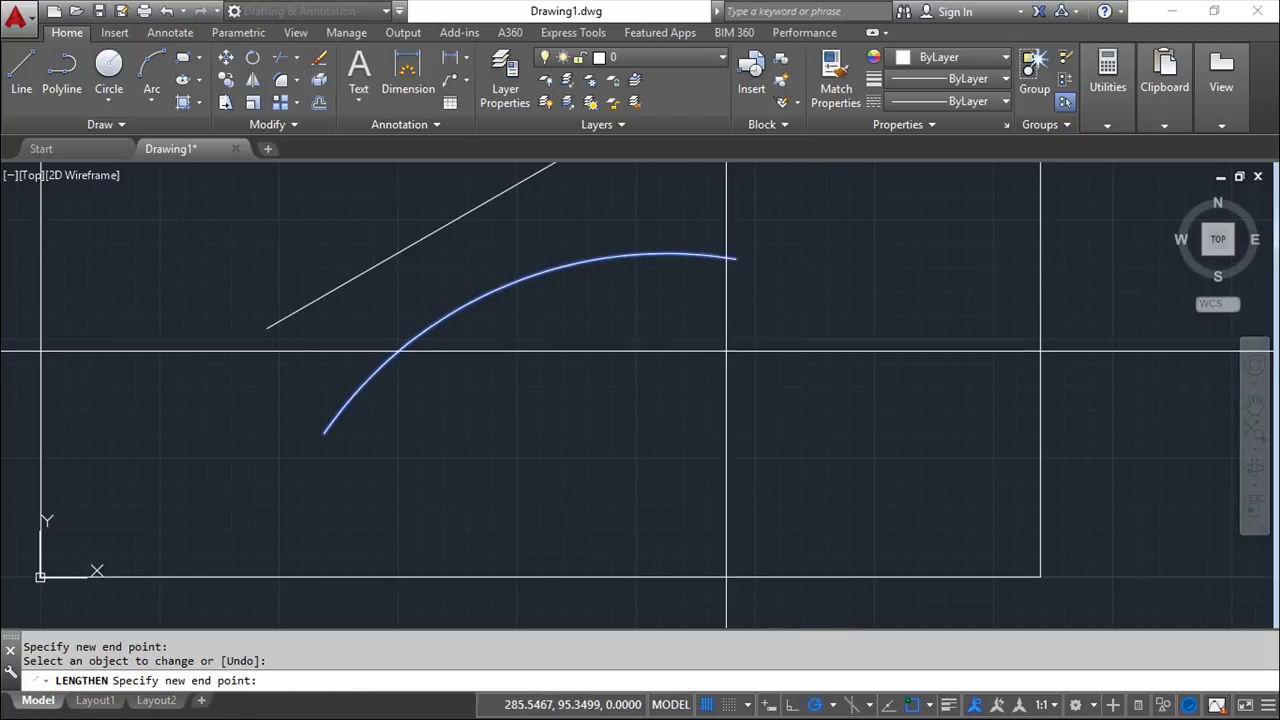
{"action": "left_click", "coordinate": [862, 423]}
{"action": "mouse_move", "coordinate": [566, 423]}
{"action": "middle_mouse_down"}
{"action": "mouse_move", "coordinate": [494, 517]}
{"action": "mouse_move", "coordinate": [480, 560]}
{"action": "middle_mouse_up"}
{"action": "scroll", "coordinate": [480, 539], "scroll_direction": "up", "scroll_amount": 1}
{"action": "scroll", "coordinate": [480, 535], "scroll_direction": "down", "scroll_amount": 1}
{"action": "scroll", "coordinate": [480, 535], "scroll_direction": "down", "scroll_amount": 2}
{"action": "mouse_move", "coordinate": [477, 531]}
{"action": "middle_mouse_down"}
{"action": "mouse_move", "coordinate": [560, 437]}
{"action": "mouse_move", "coordinate": [559, 495]}
{"action": "mouse_move", "coordinate": [557, 471]}
{"action": "middle_mouse_up"}
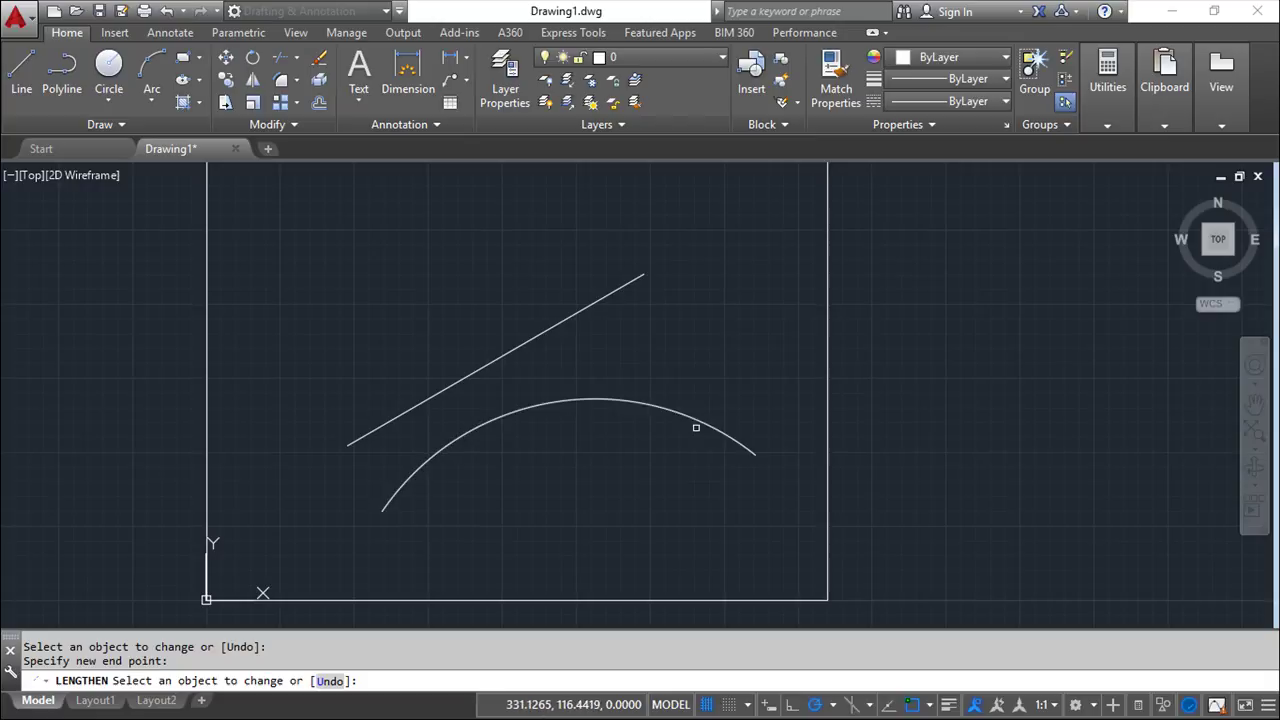
{"action": "key", "text": "Escape"}
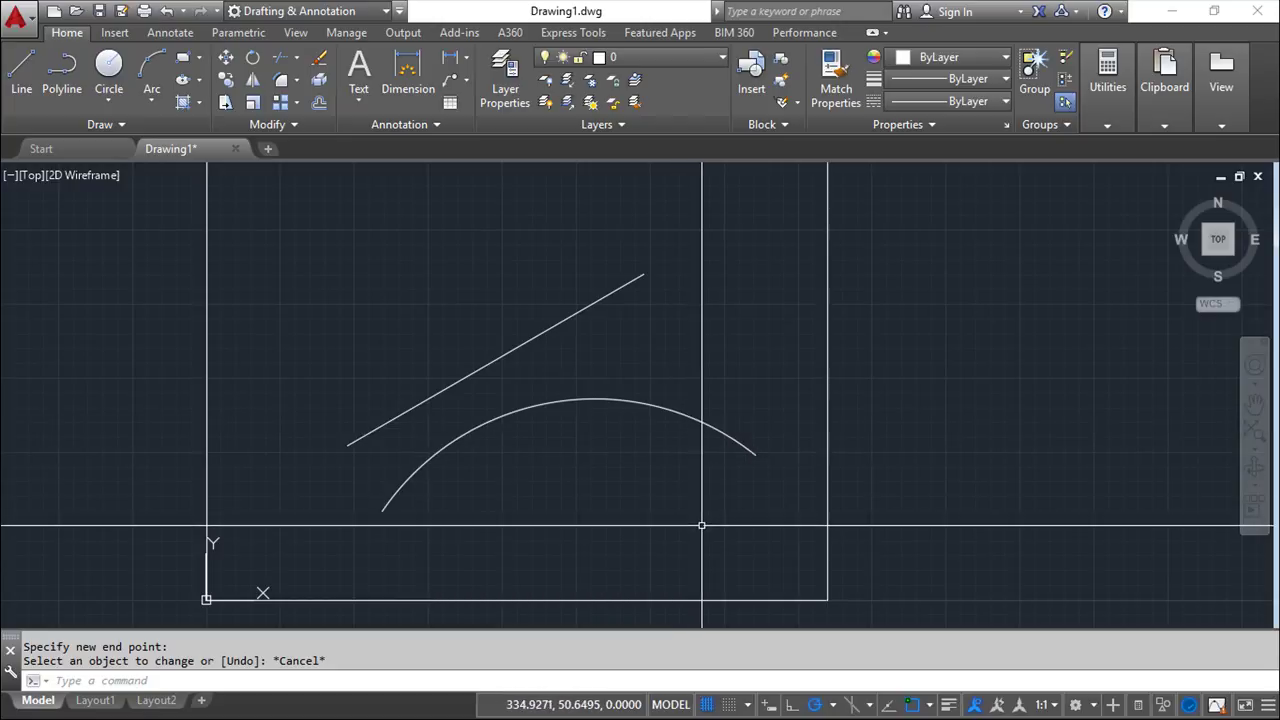
{"action": "type", "text": "le"}
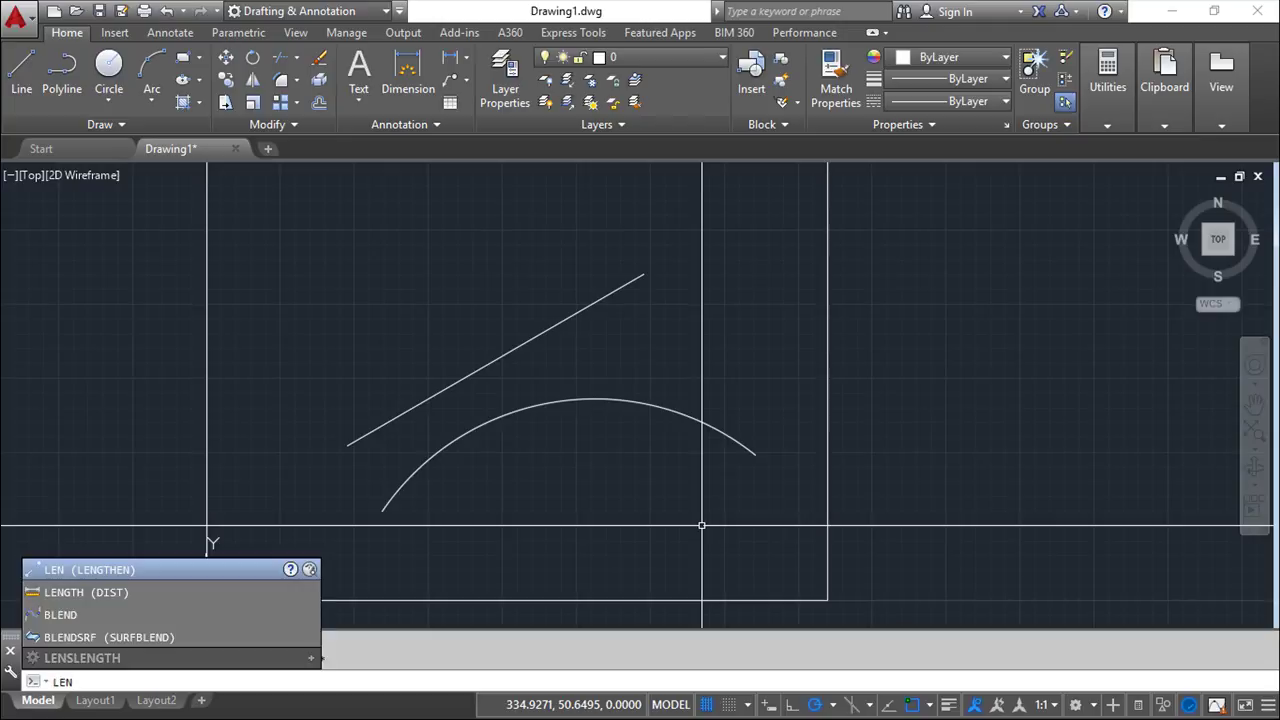
{"action": "key", "text": "Return"}
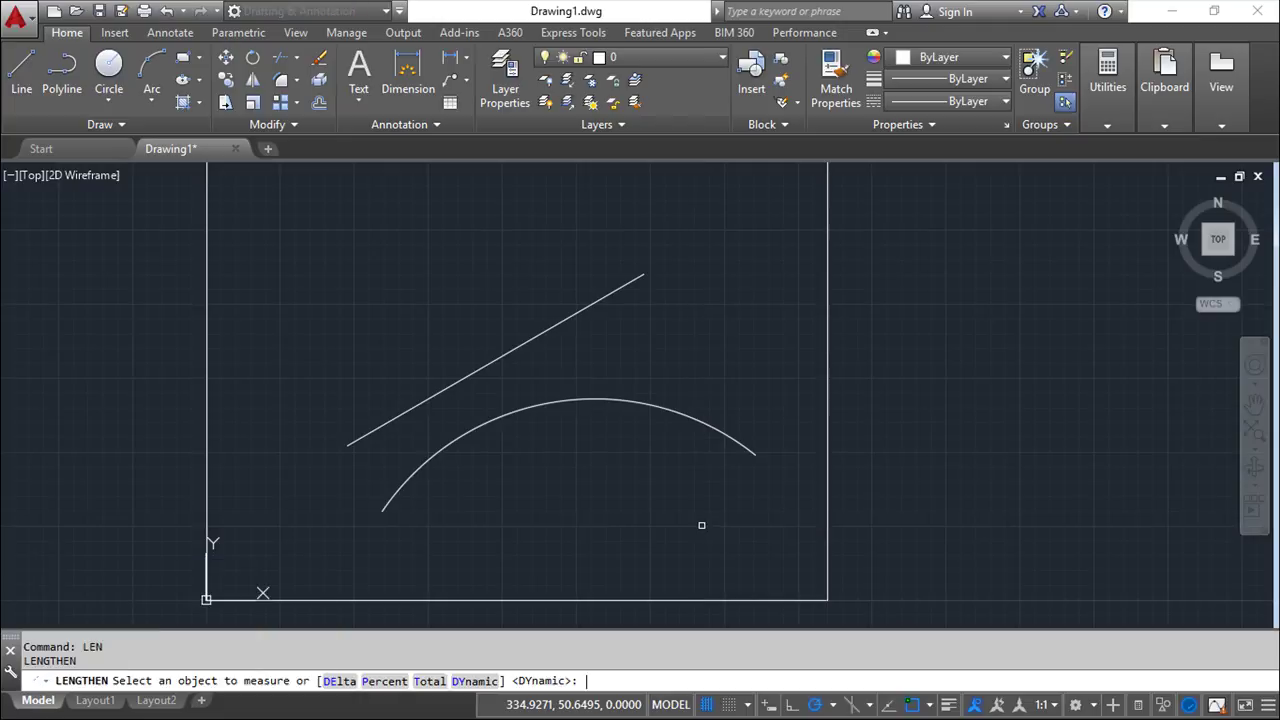
{"action": "key", "text": "Escape"}
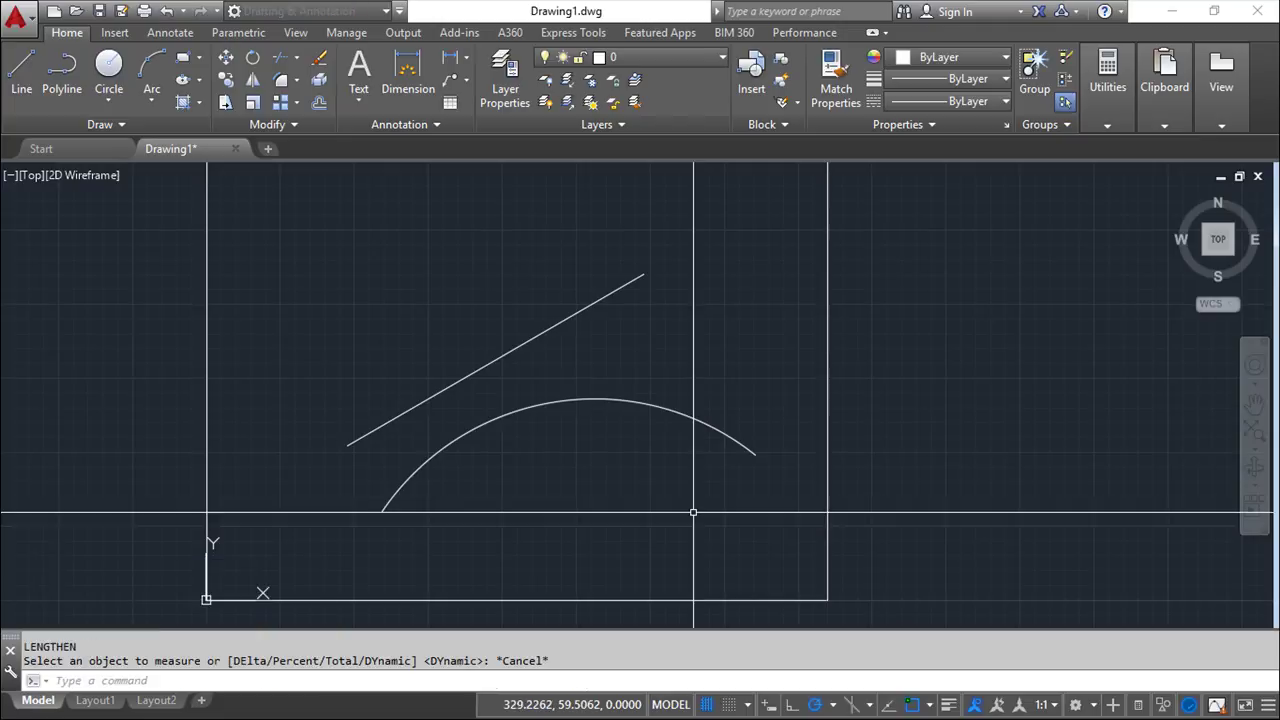
{"action": "middle_click_drag", "start_coordinate": [575, 518], "coordinate": [606, 514]}
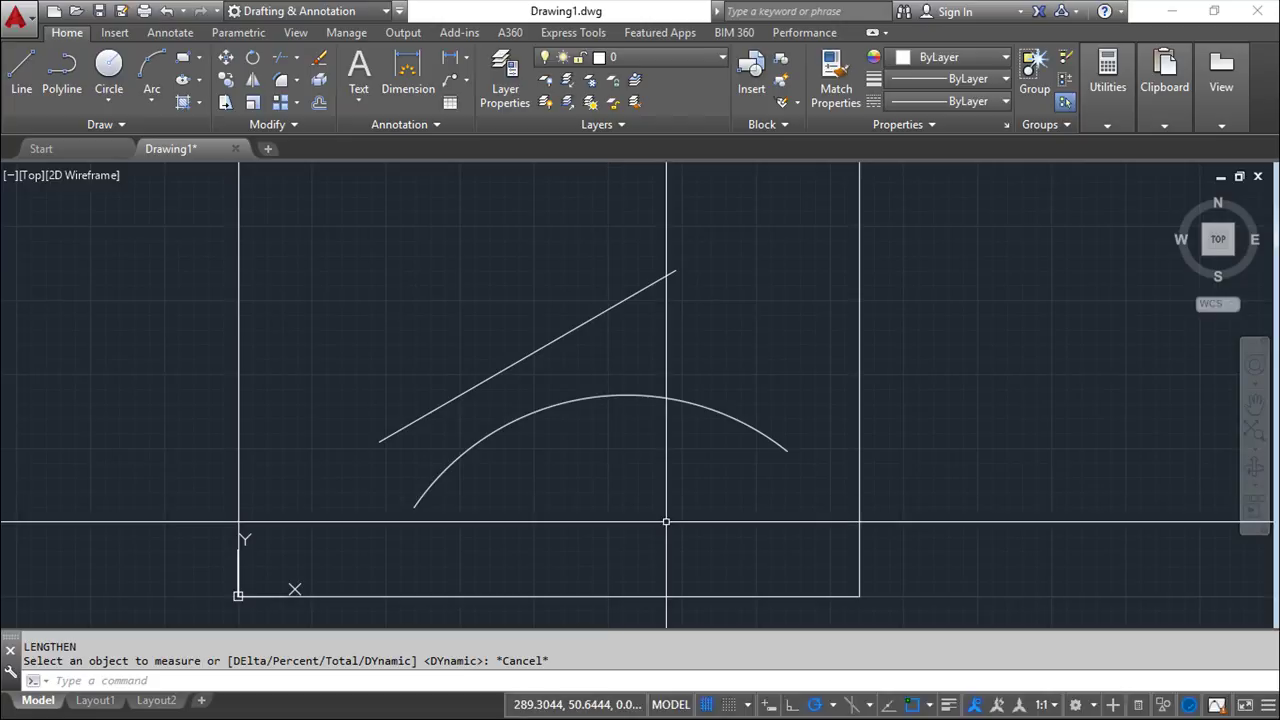
{"action": "middle_click_drag", "start_coordinate": [939, 541], "coordinate": [936, 558]}
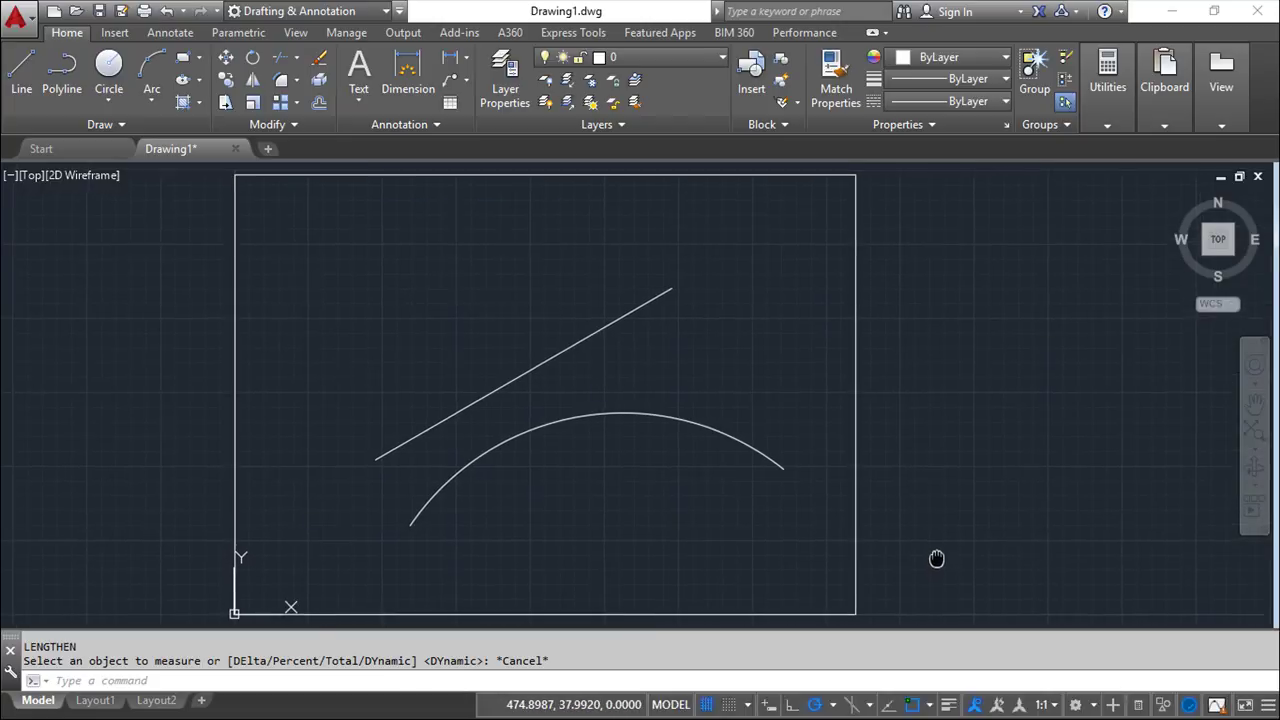